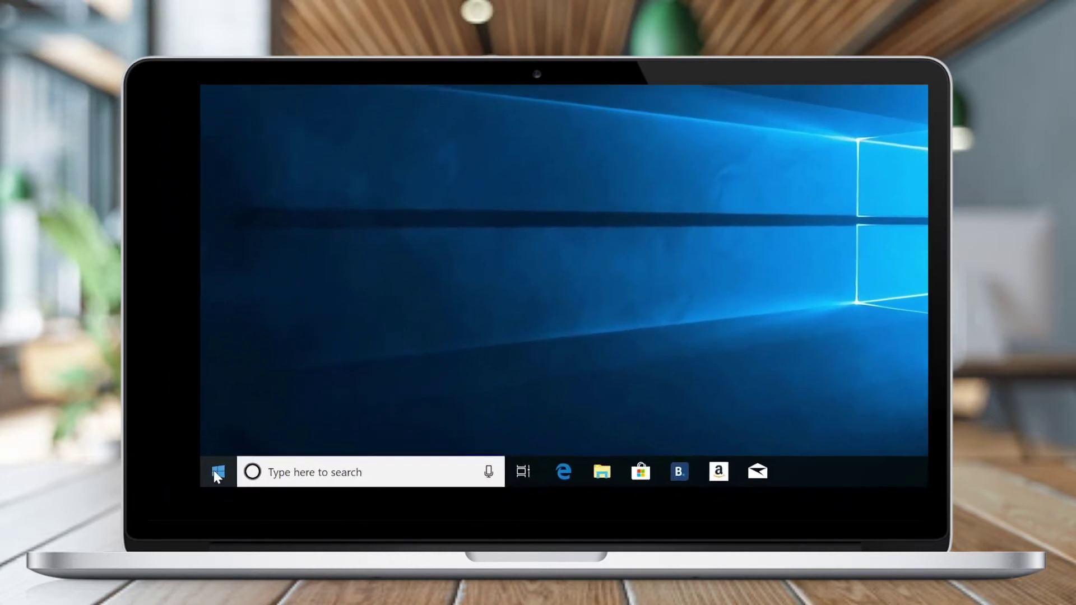
# - Go from the Start menu into Settings and open Update & Security
pyautogui.click(215, 471)
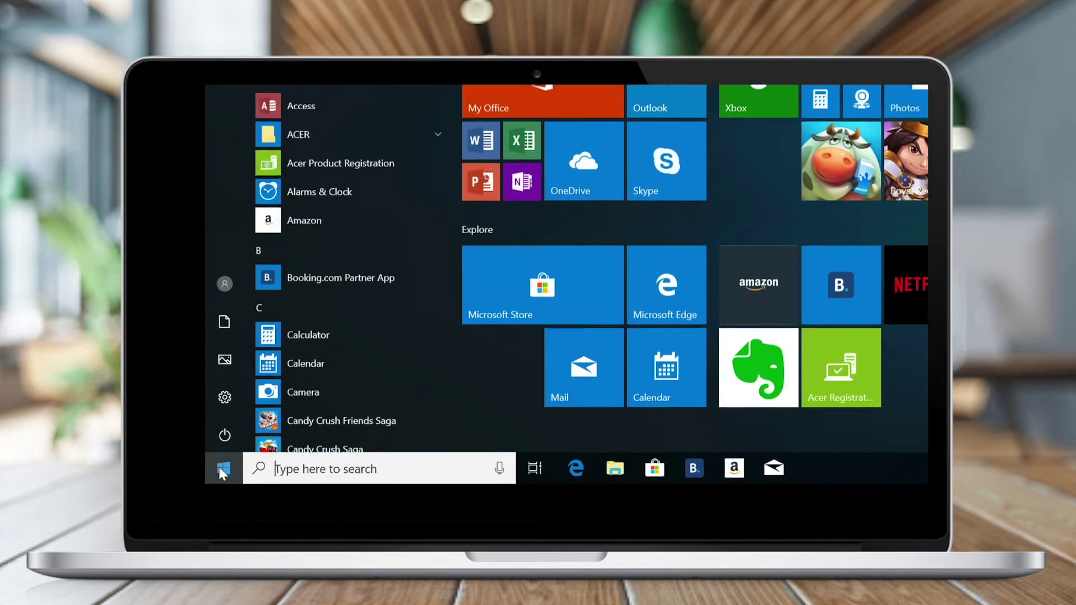
pyautogui.click(223, 396)
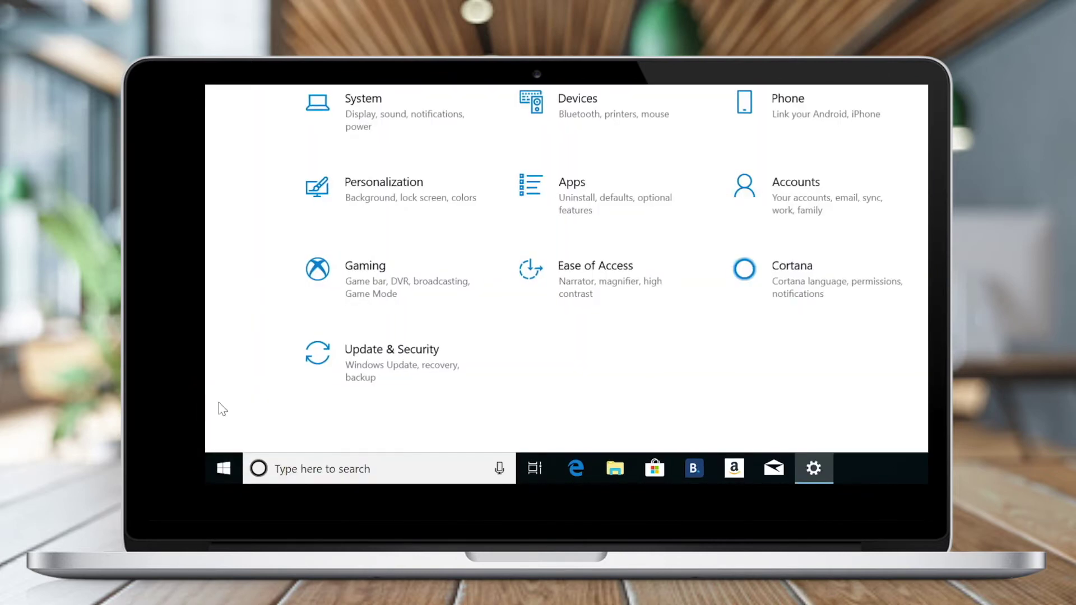
pyautogui.click(376, 381)
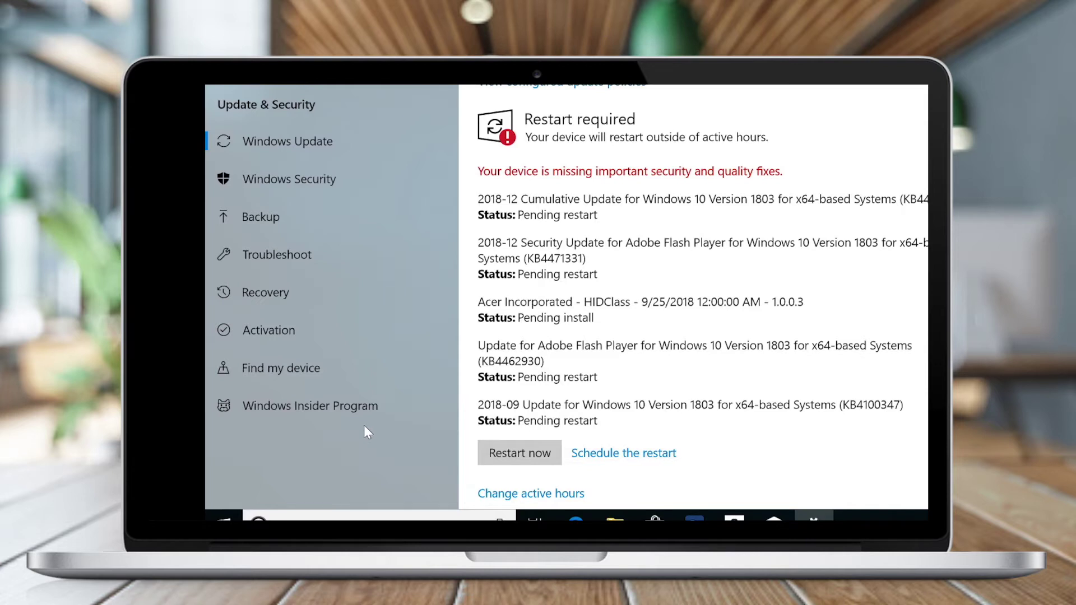
# - Check that Activation lists Windows 10 Home in S mode, then follow its Store link
pyautogui.click(270, 336)
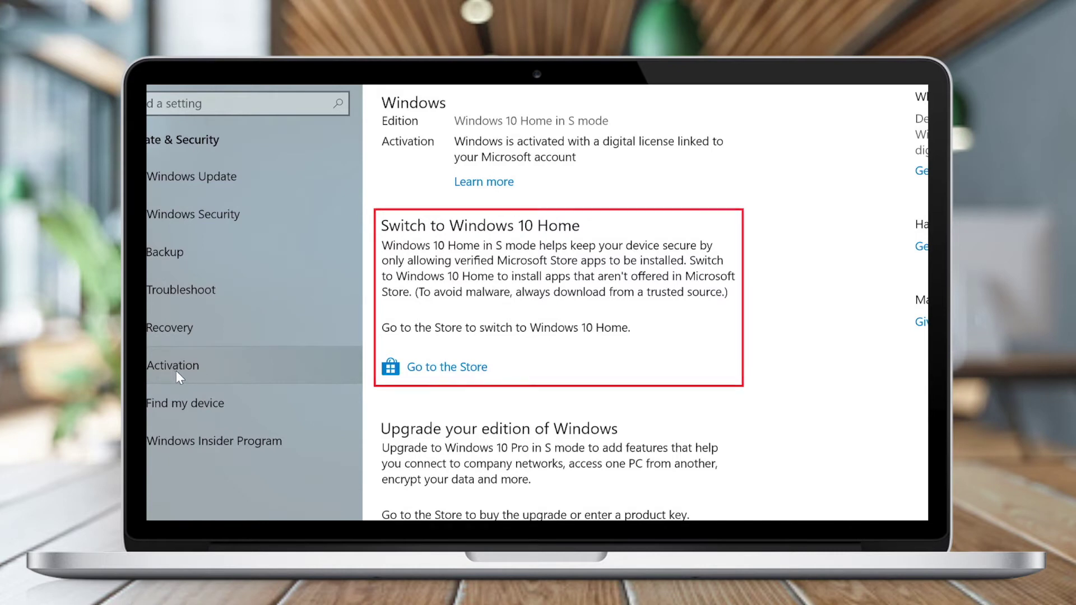
pyautogui.click(411, 370)
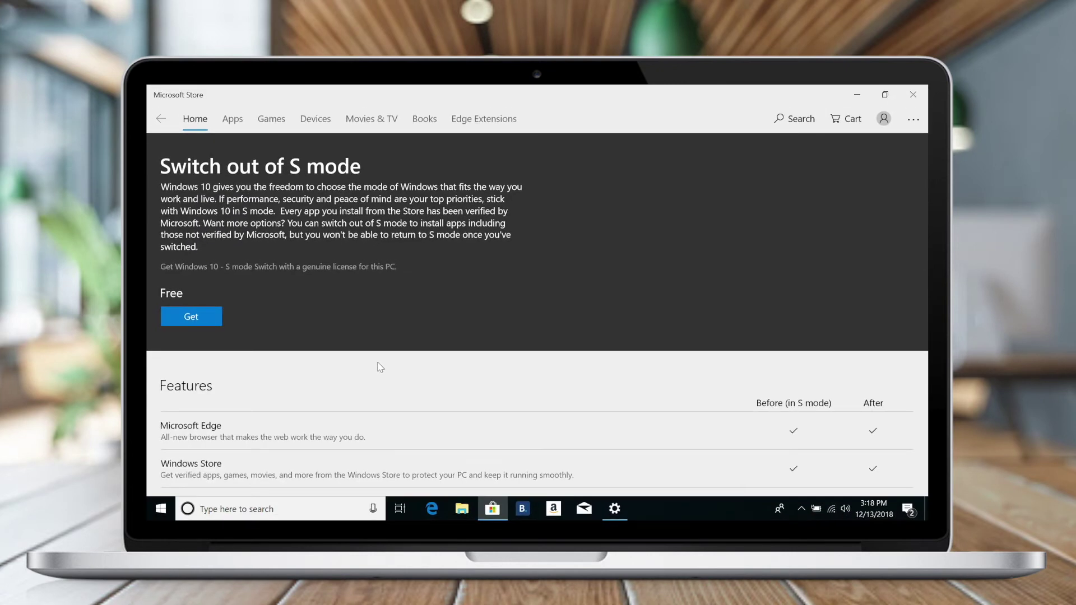
pyautogui.scroll(-3, 380, 367)
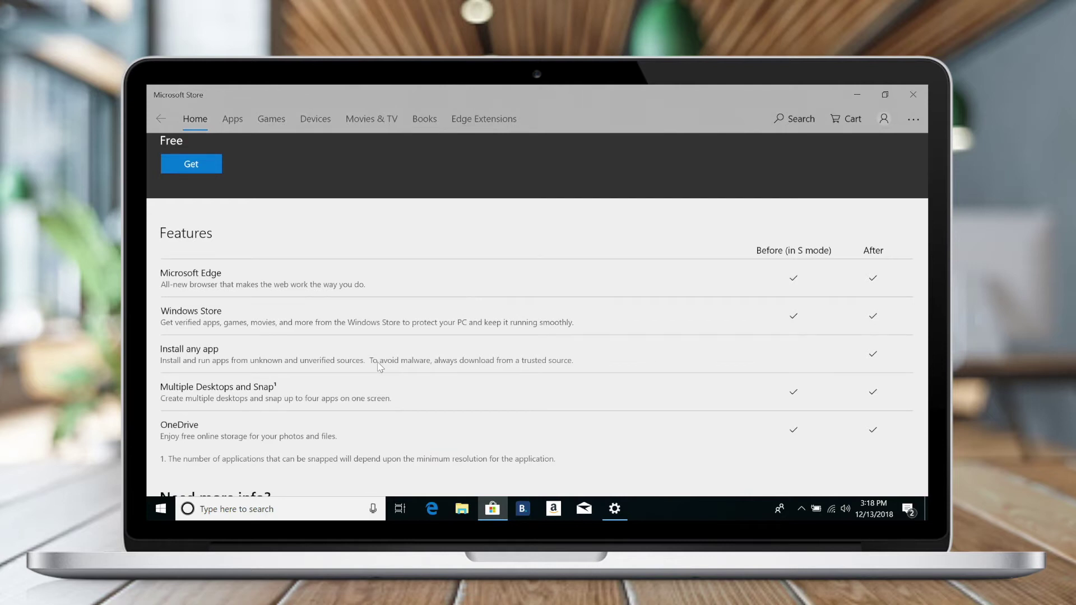
pyautogui.scroll(3, 380, 366)
pyautogui.scroll(2, 380, 367)
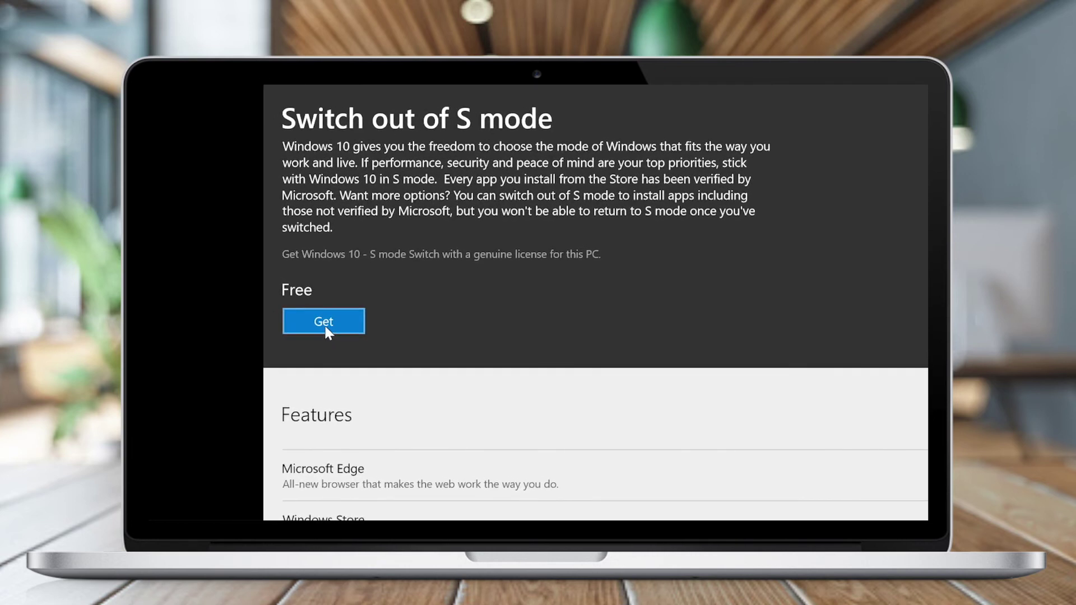
# - Choose Get on the free Switch out of S mode offer in the Store
pyautogui.click(327, 326)
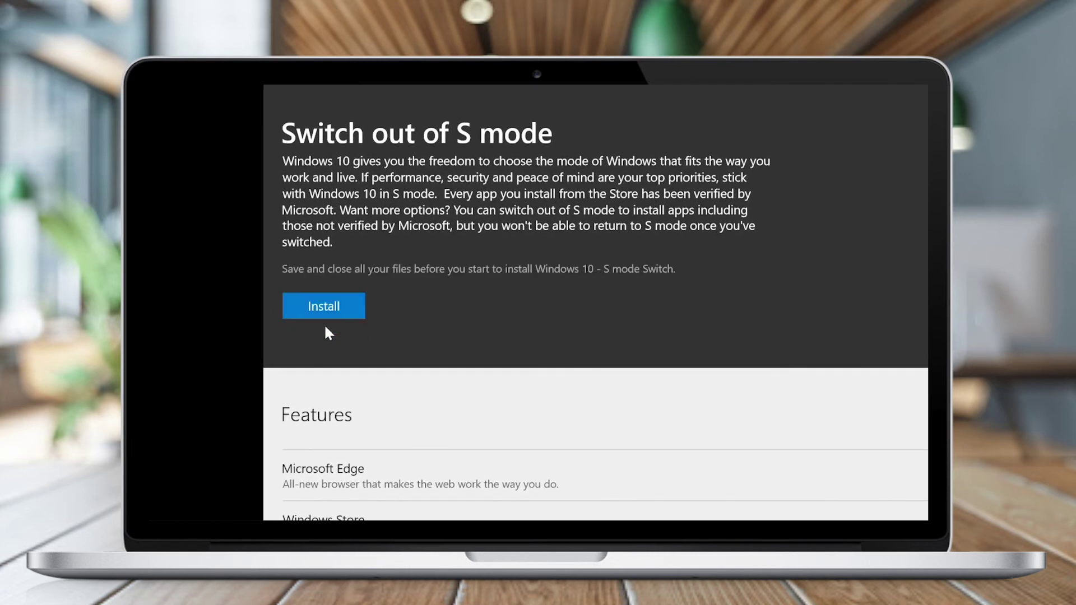
# - Install the Switch out of S mode offer, then close the Store once it reports all set
pyautogui.click(330, 313)
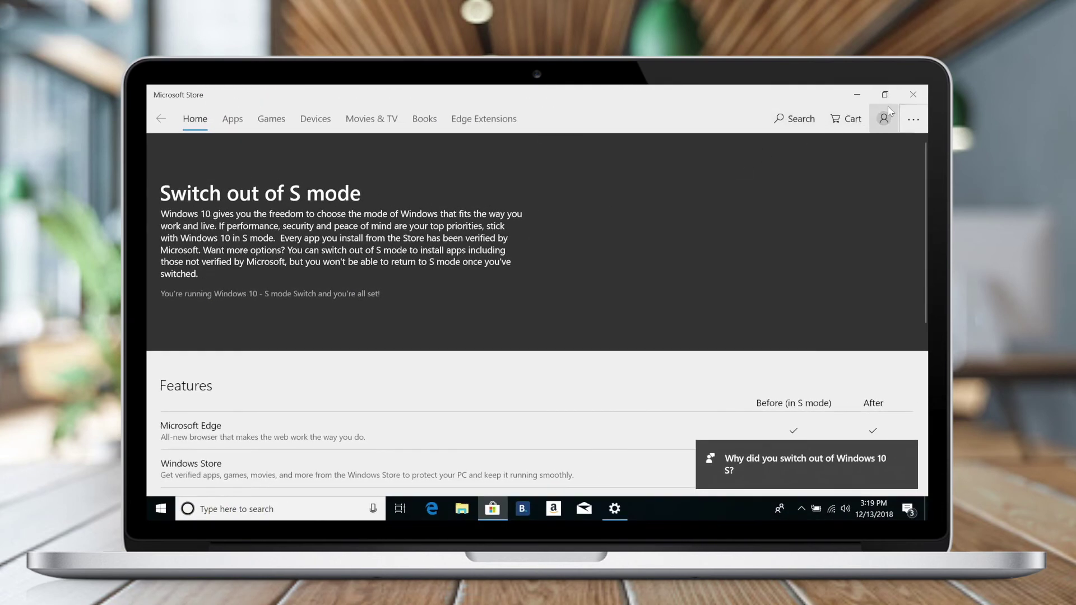
pyautogui.click(913, 95)
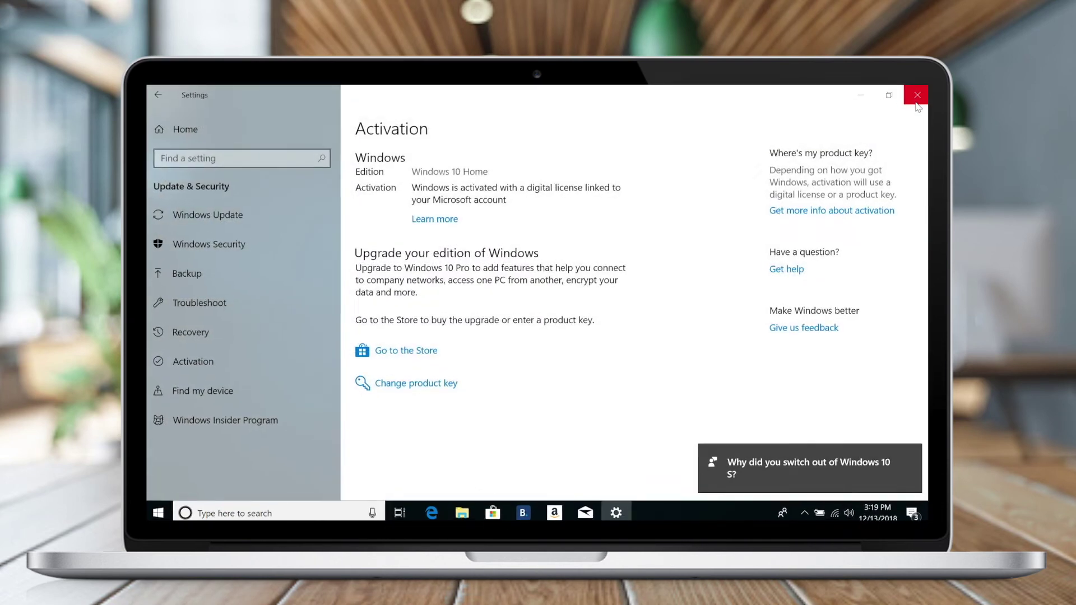